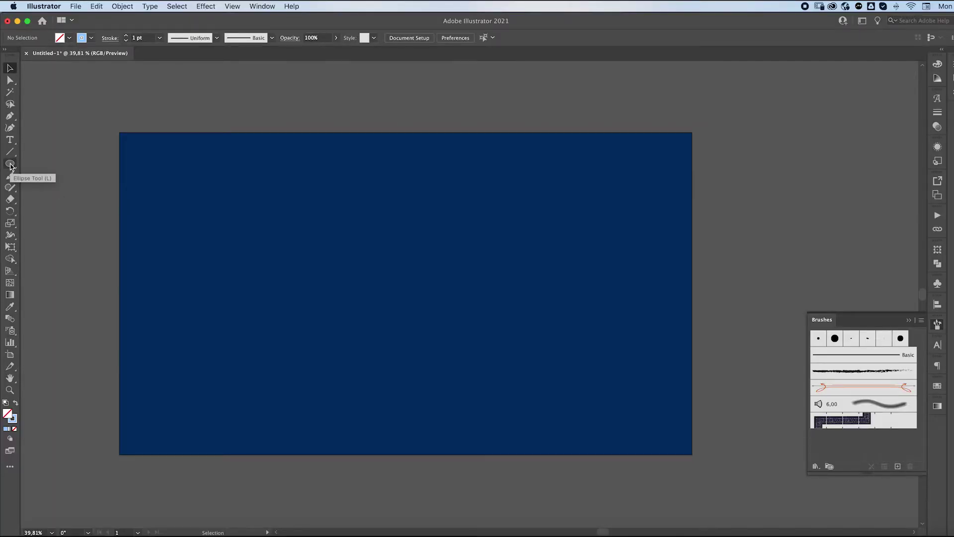
Draw a circle near the artboard's top-left with fill and stroke swapped, and copy it straight below
click(10, 164)
drag(164, 193, 157, 177)
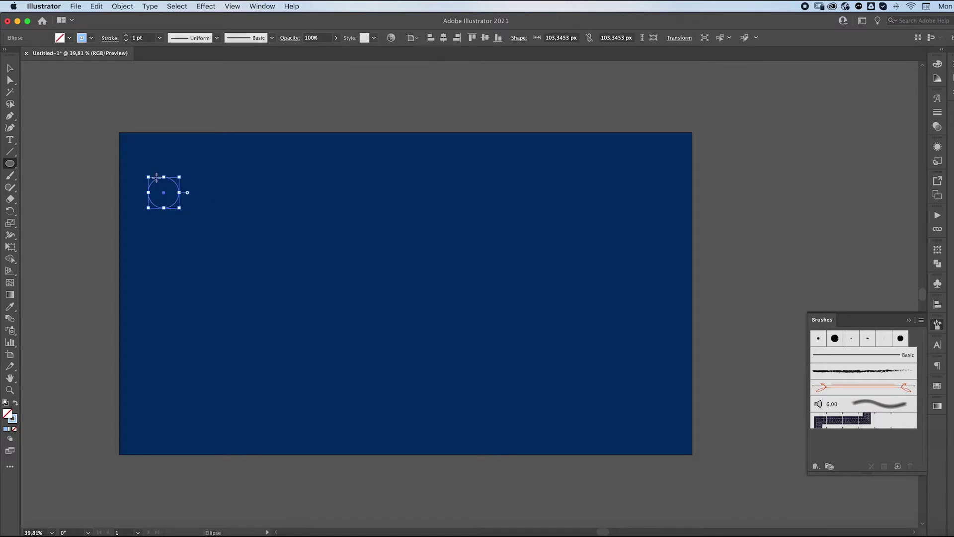
click(15, 403)
key(c)
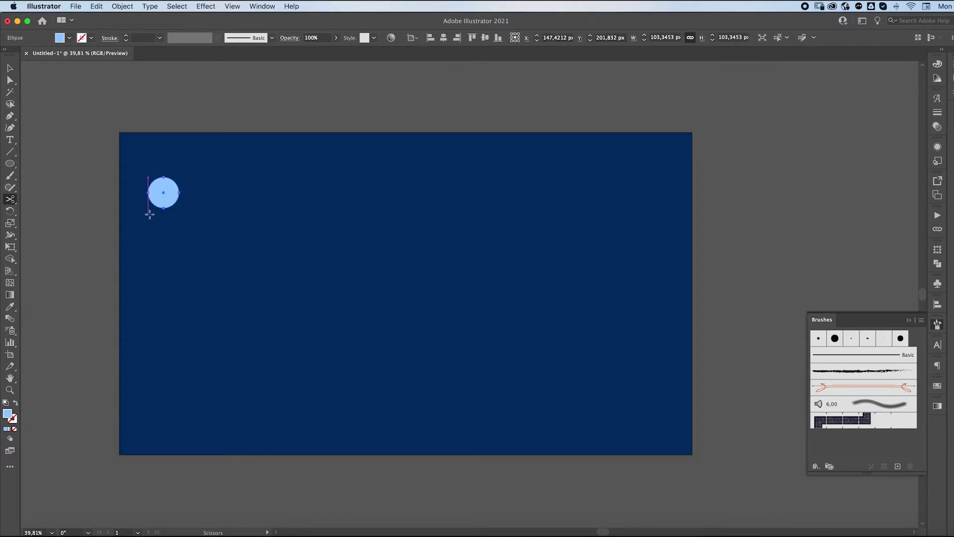
key(v)
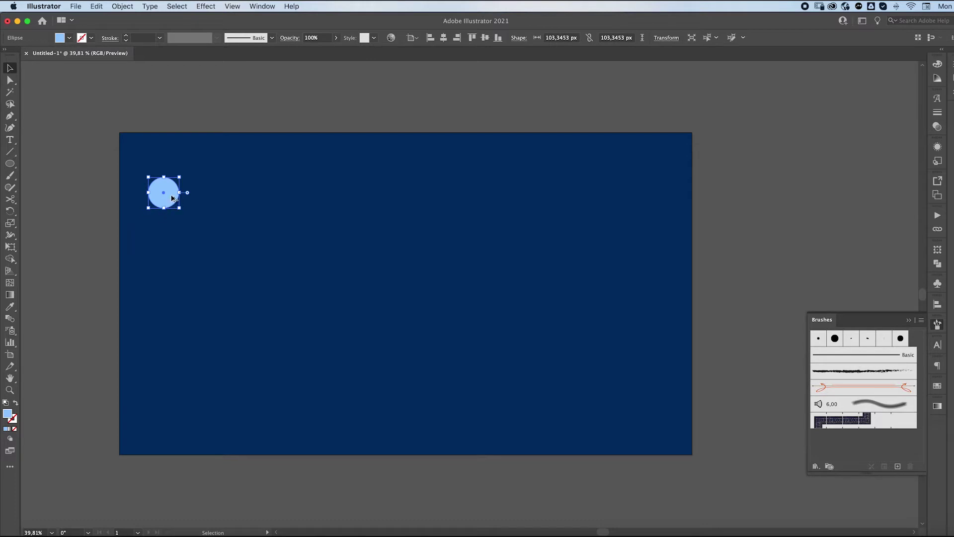
drag(169, 199, 169, 268)
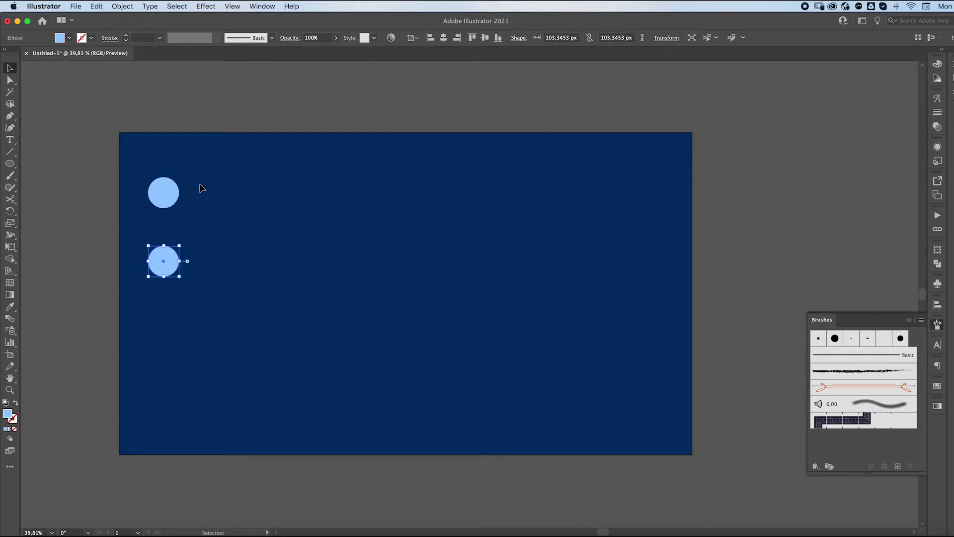
Fill the lower copy with yellow (ffe66c) in the Color Picker, then deselect
double_click(8, 415)
text(ffffff)
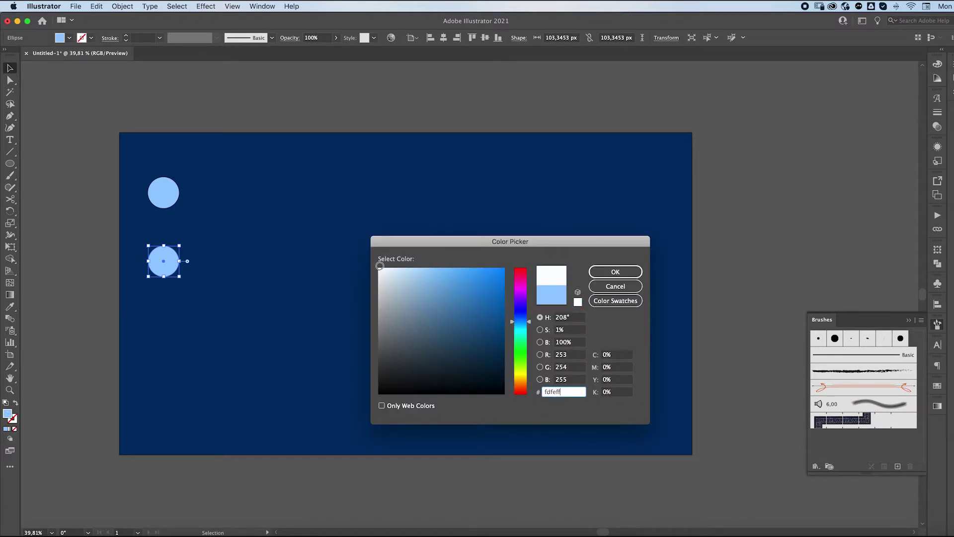
click(410, 269)
click(520, 377)
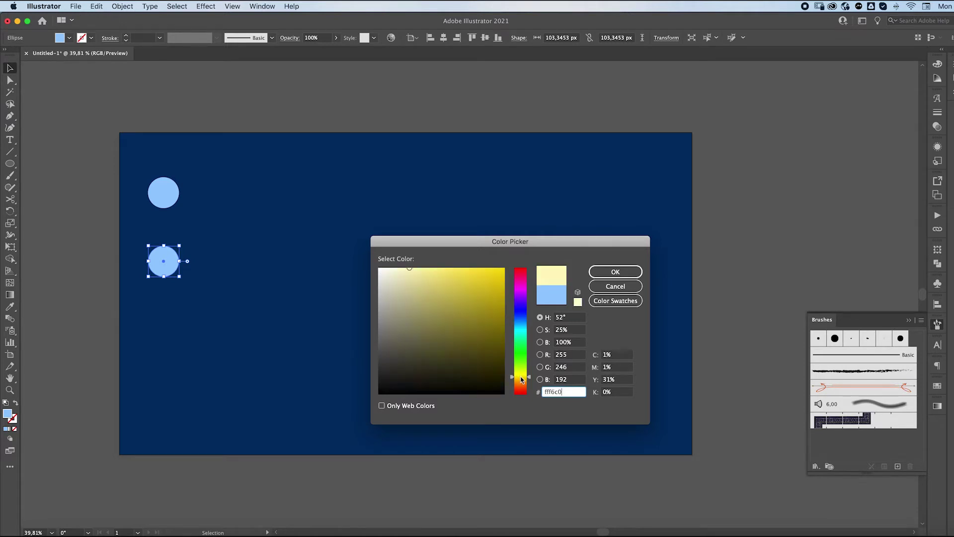
drag(431, 275, 452, 260)
click(615, 271)
click(268, 327)
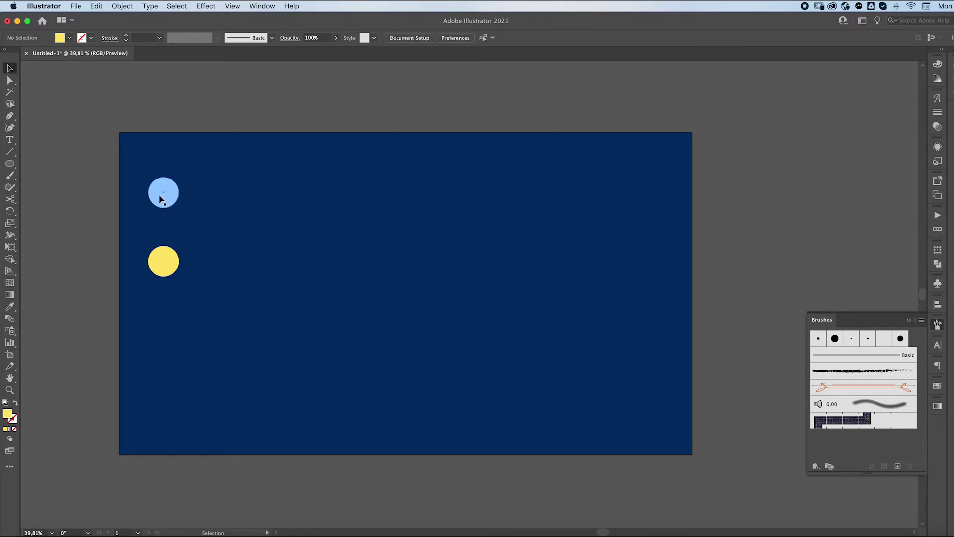
Save the blue circle as Scatter Brush 1 and start making the yellow circle a scatter brush
mouse_move(160, 198)
mouse_down()
mouse_move(890, 460)
mouse_move(824, 441)
mouse_move(842, 451)
mouse_move(835, 443)
mouse_move(848, 444)
mouse_up()
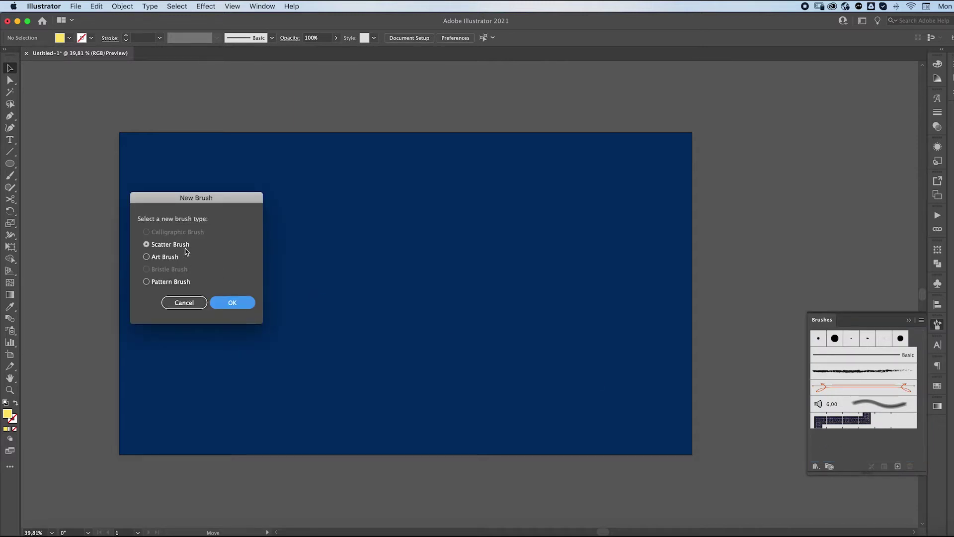
click(233, 304)
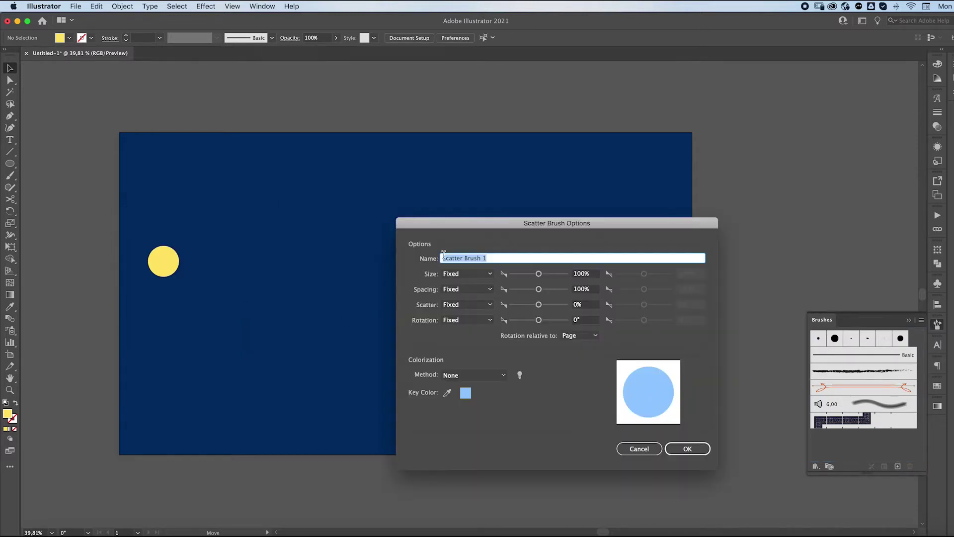
drag(467, 224, 494, 218)
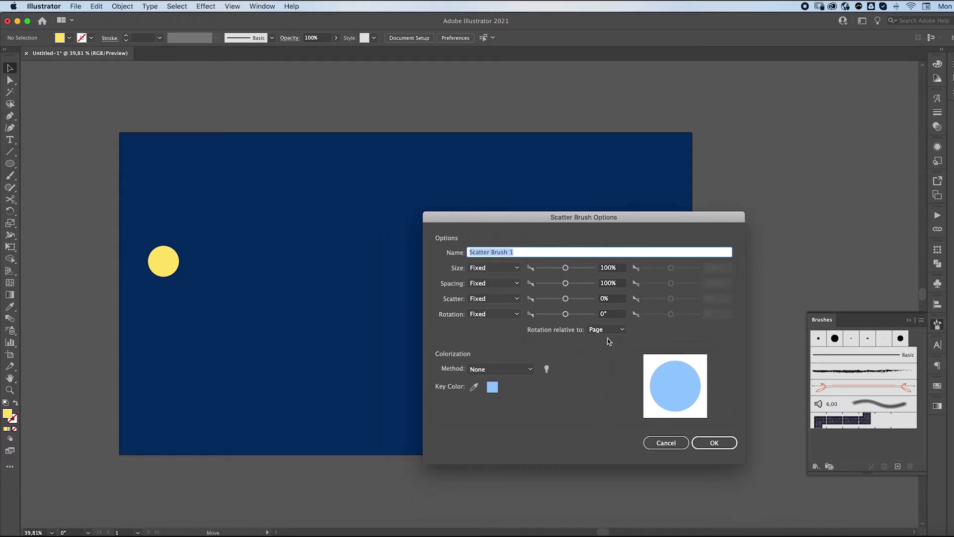
click(713, 443)
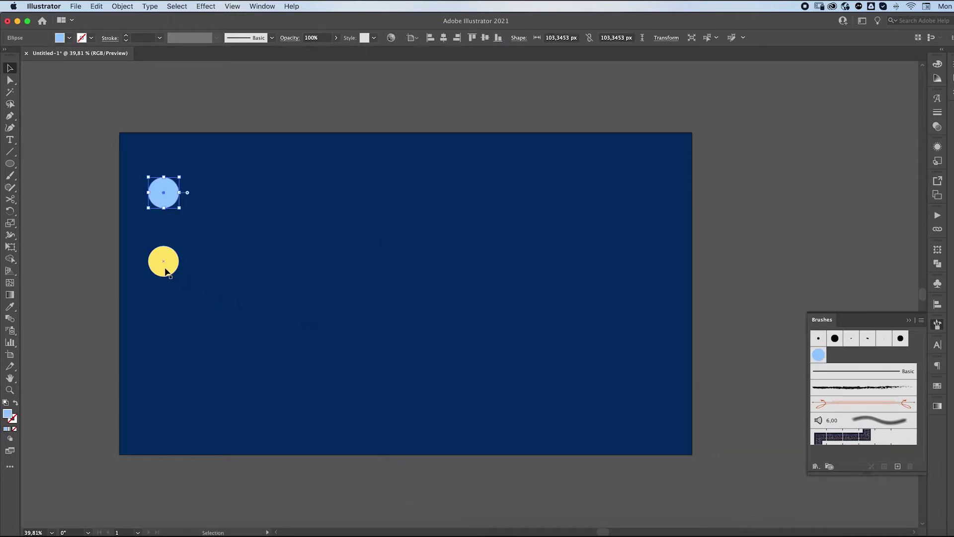
mouse_move(159, 268)
mouse_down()
mouse_move(718, 304)
mouse_move(841, 359)
mouse_up()
click(234, 304)
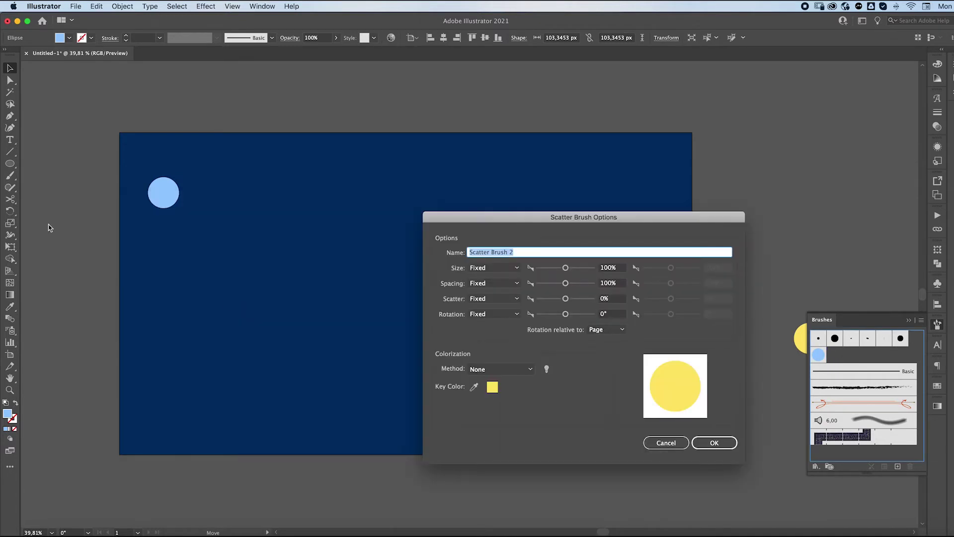
Save the yellow scatter brush, then draw a long horizontal line and copy it below
click(724, 445)
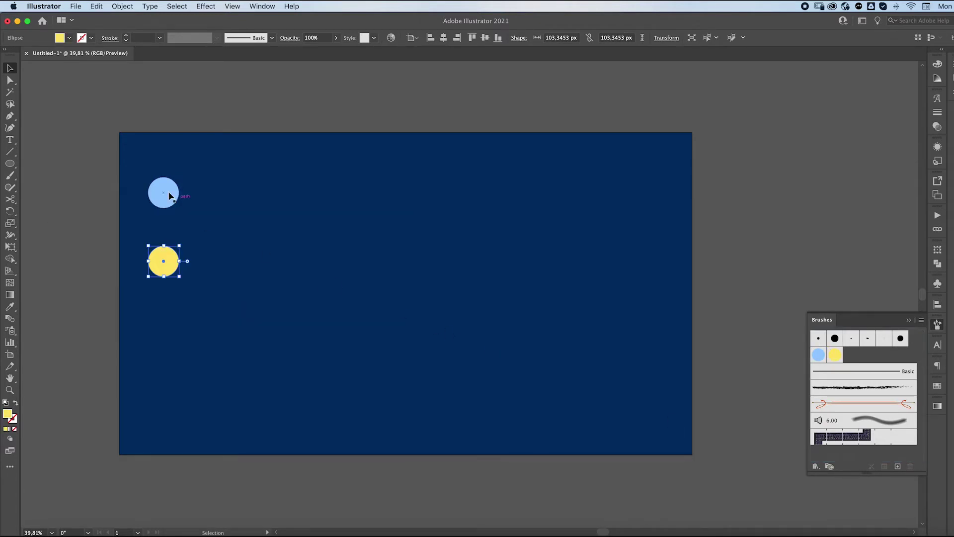
key(backslash)
drag(261, 184, 646, 184)
key(v)
drag(411, 184, 412, 263)
key(super+z)
Apply the blue-circle brush to the top line and the yellow-circle brush to the lower line
click(818, 355)
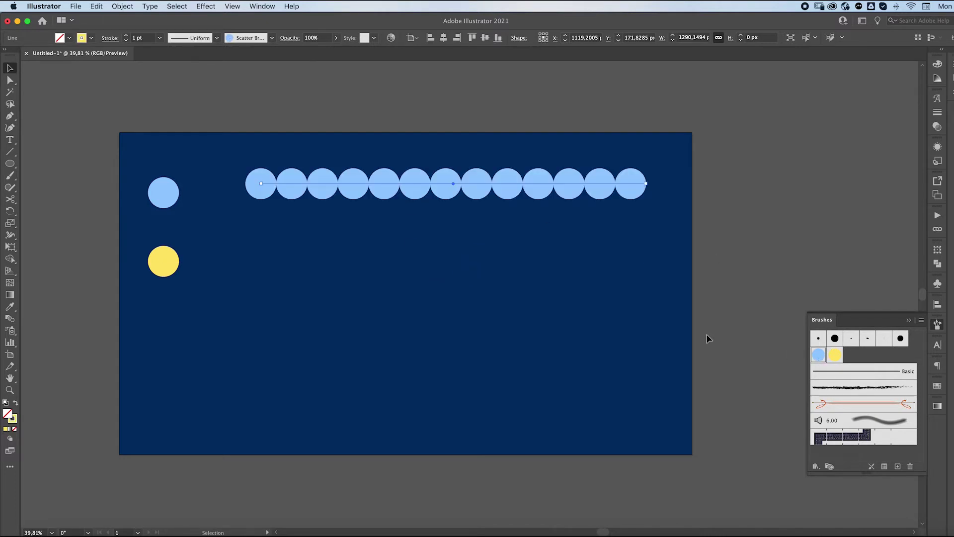
click(387, 261)
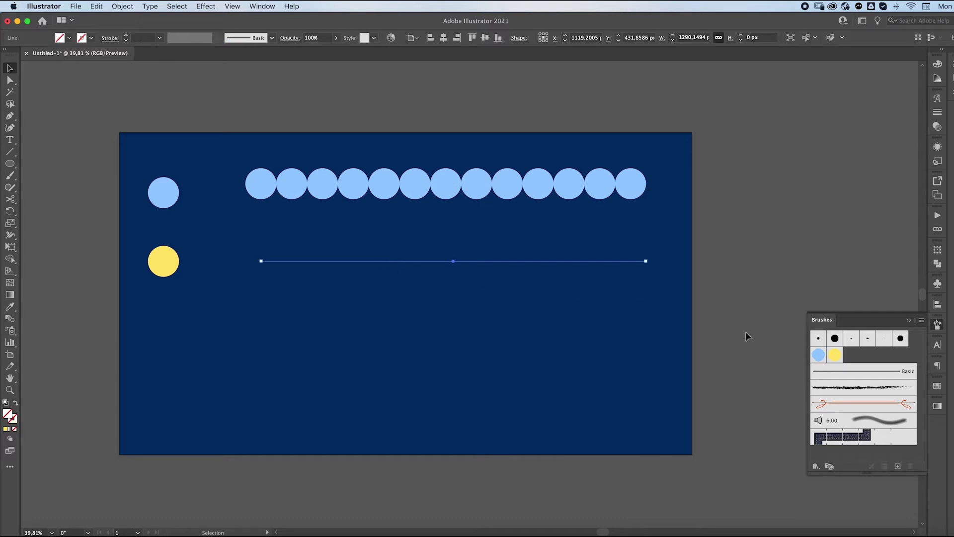
click(834, 355)
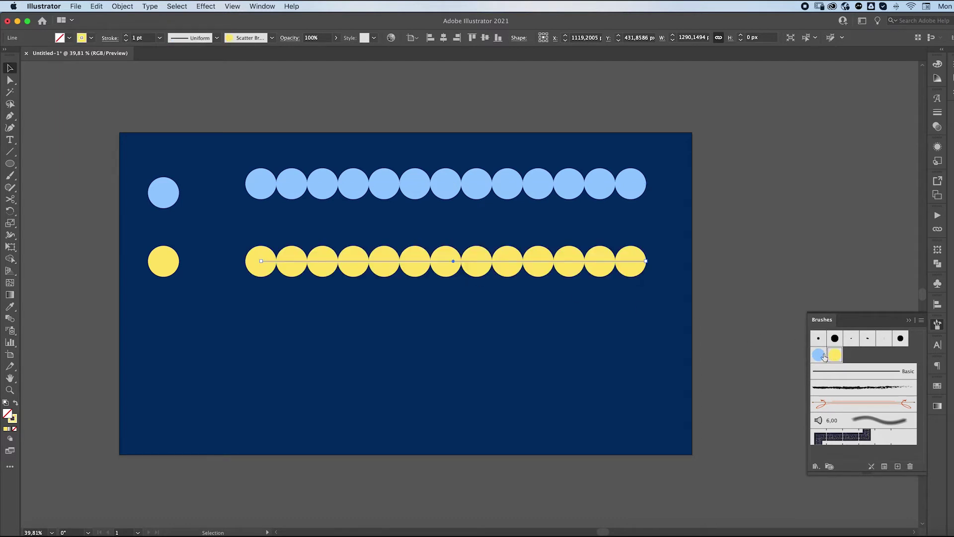
click(821, 356)
click(836, 357)
Set Scatter Brush 2 to 10% size and 13% spacing and apply it to the existing stroke
double_click(835, 356)
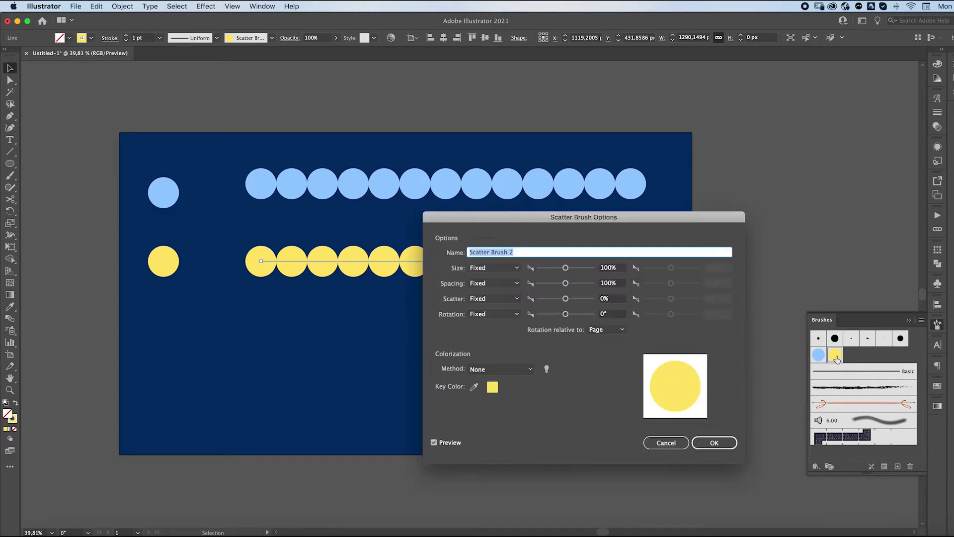
drag(603, 220, 718, 117)
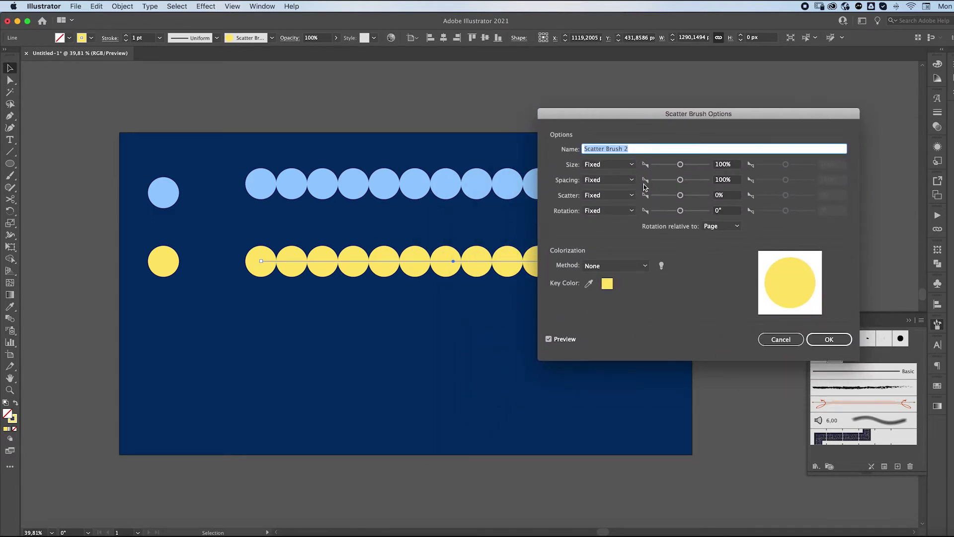
mouse_move(681, 165)
mouse_down()
mouse_move(654, 167)
mouse_move(679, 183)
mouse_move(657, 183)
mouse_up()
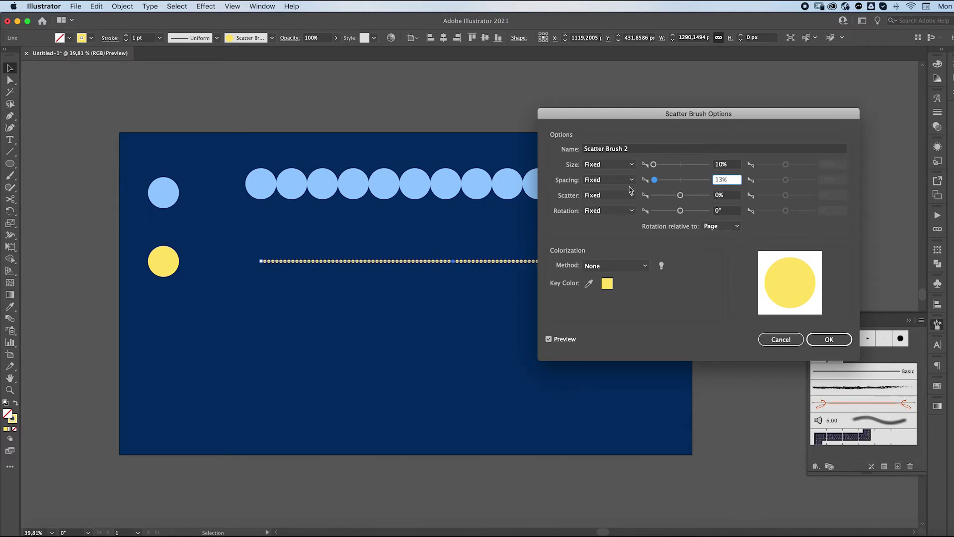
click(832, 340)
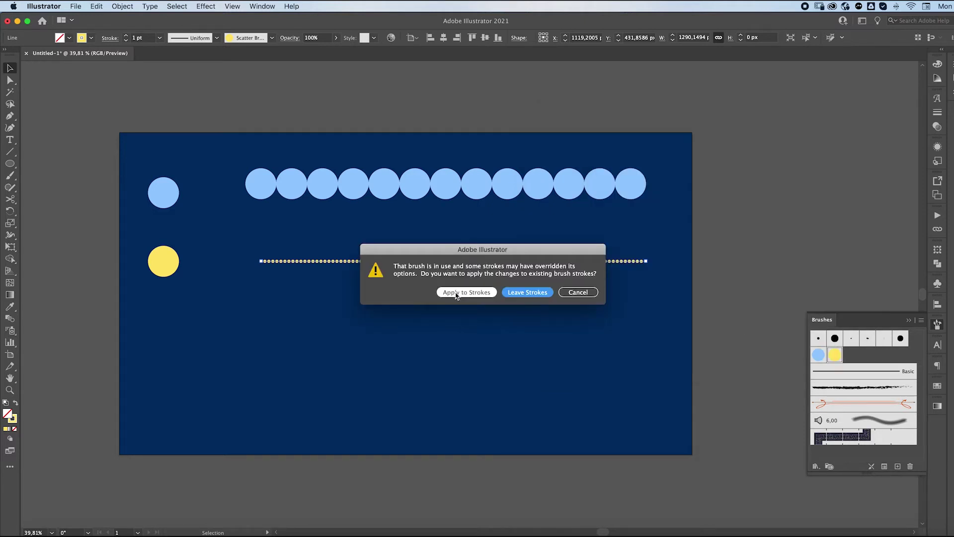
click(455, 293)
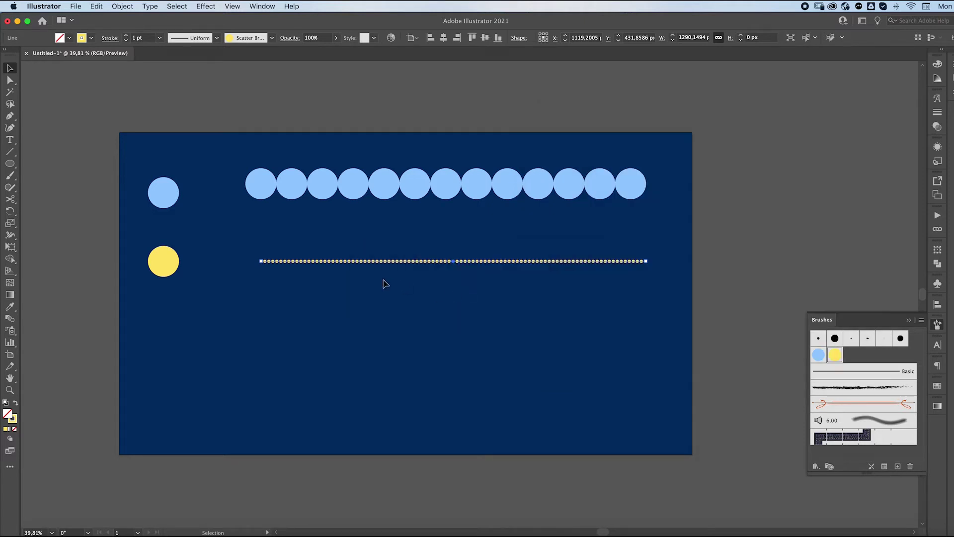
Give Scatter Brush 1 random 10–19% size, 37% spacing and Tints colorization, applied to strokes
click(422, 191)
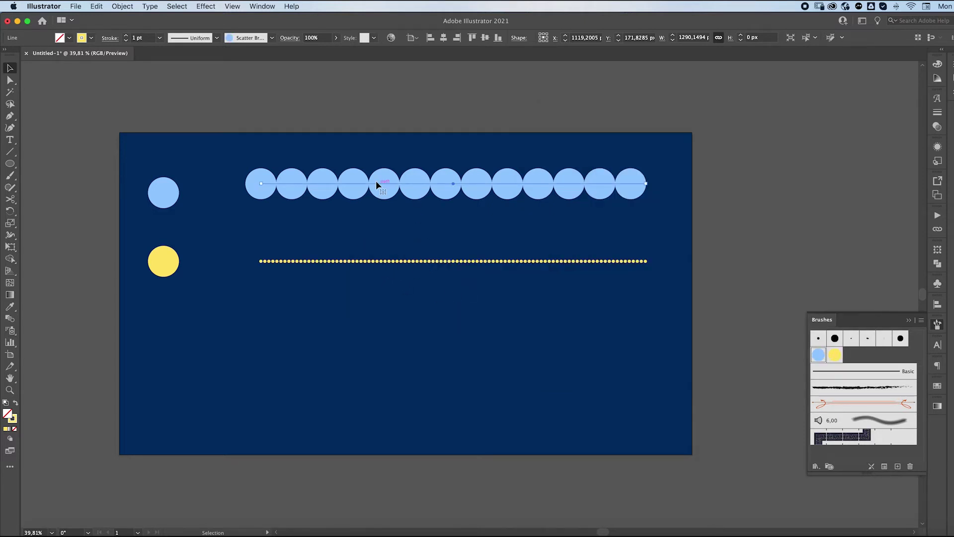
double_click(818, 356)
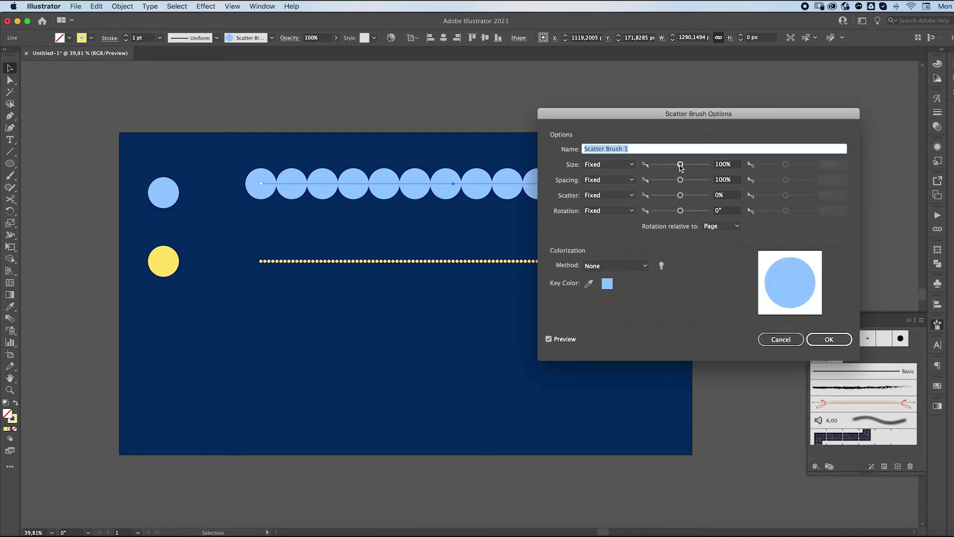
drag(680, 167, 672, 166)
click(606, 166)
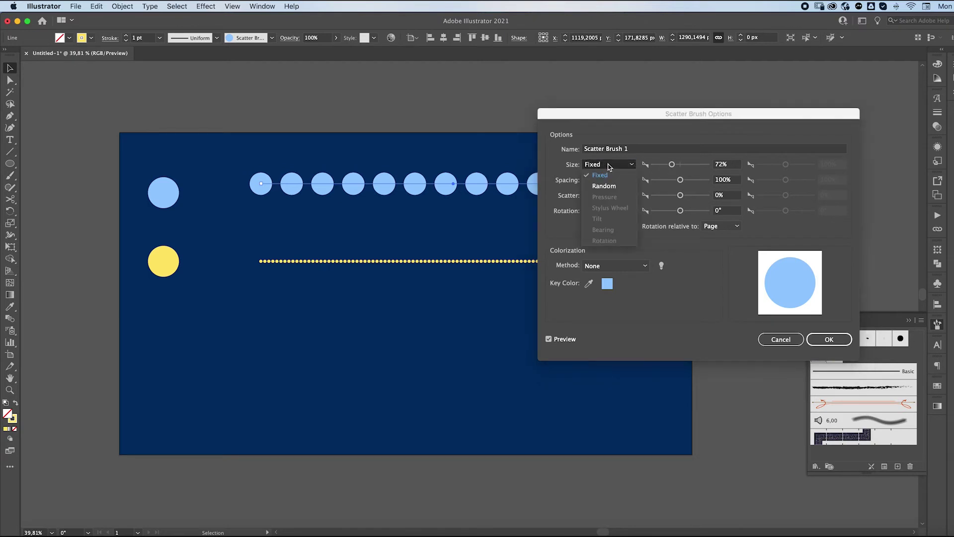
click(596, 186)
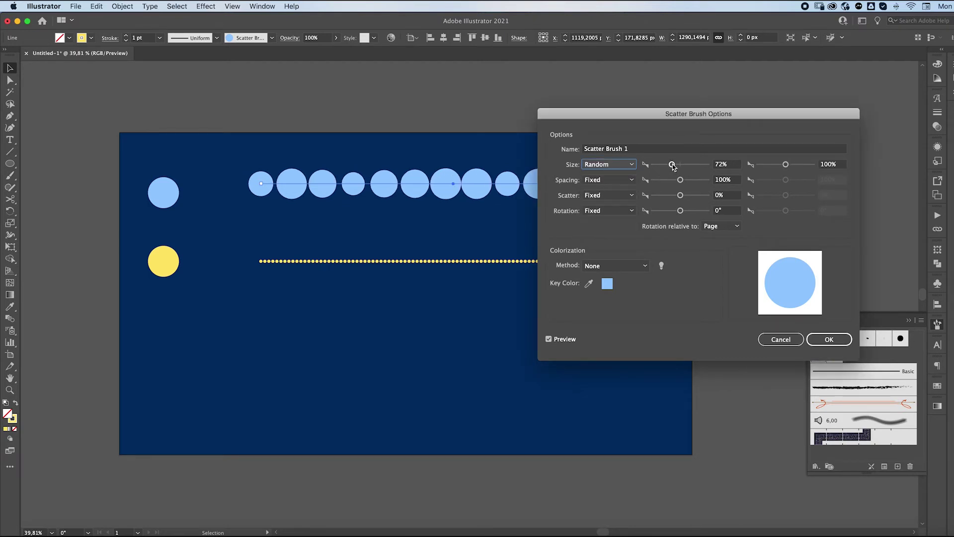
drag(672, 166, 653, 166)
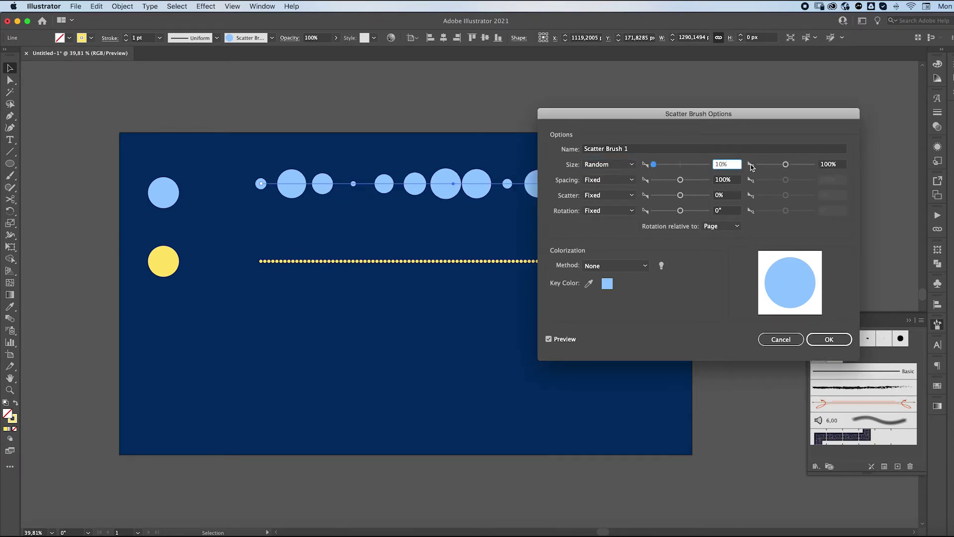
drag(785, 164, 762, 168)
mouse_move(679, 180)
mouse_down()
mouse_move(654, 184)
mouse_move(665, 183)
mouse_up()
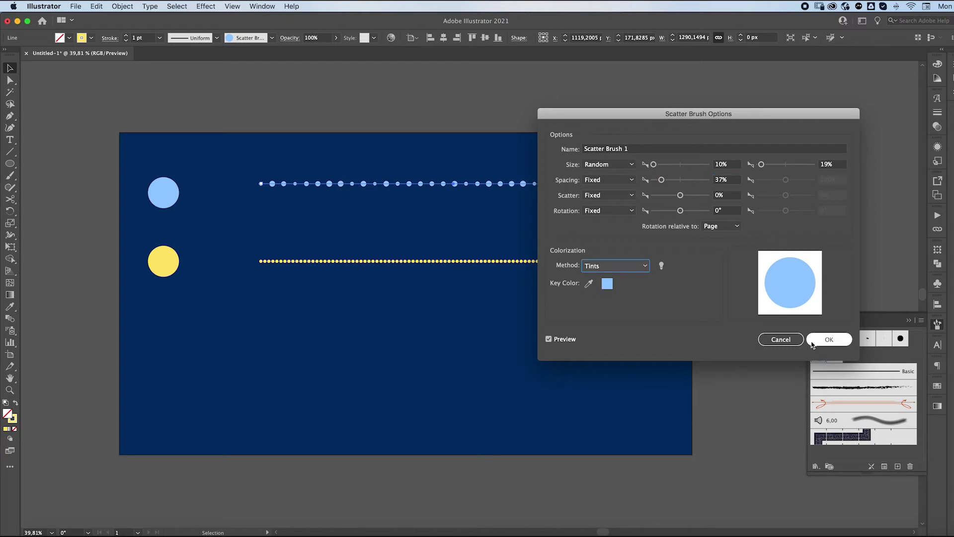
click(822, 343)
click(474, 293)
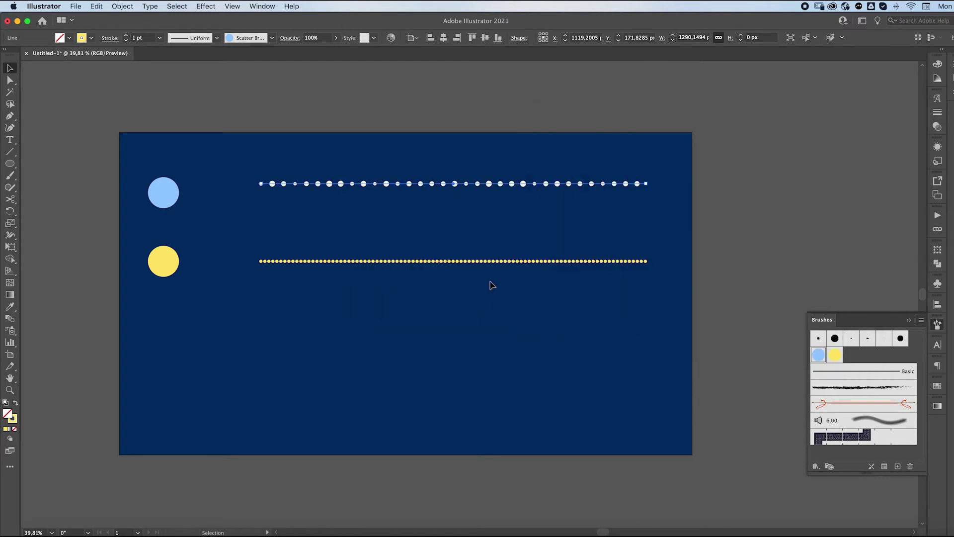
Move the sample circles and dotted lines up above the navy artboard
drag(112, 155, 319, 309)
drag(319, 263, 316, 115)
scroll(315, 174, up, 3)
click(145, 139)
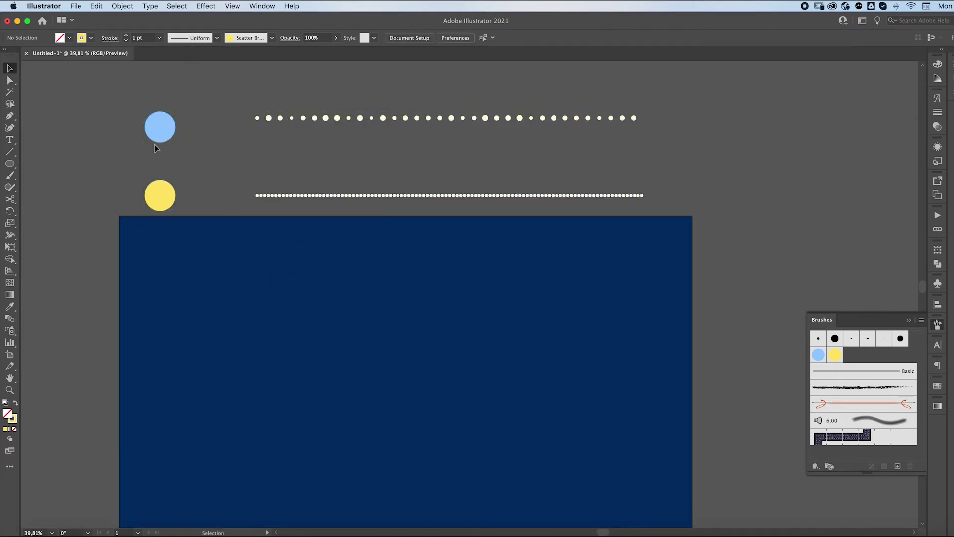
Nudge the blue circle and its varied-dot row down closer to the fine row, and zoom out
drag(450, 119, 465, 143)
click(701, 226)
scroll(701, 227, down, 3)
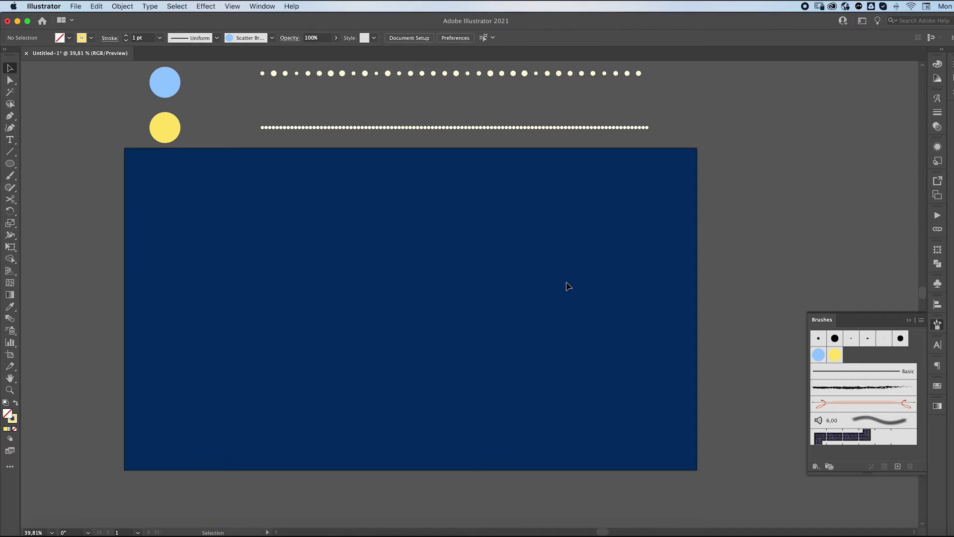
key(z)
drag(566, 283, 522, 288)
key(b)
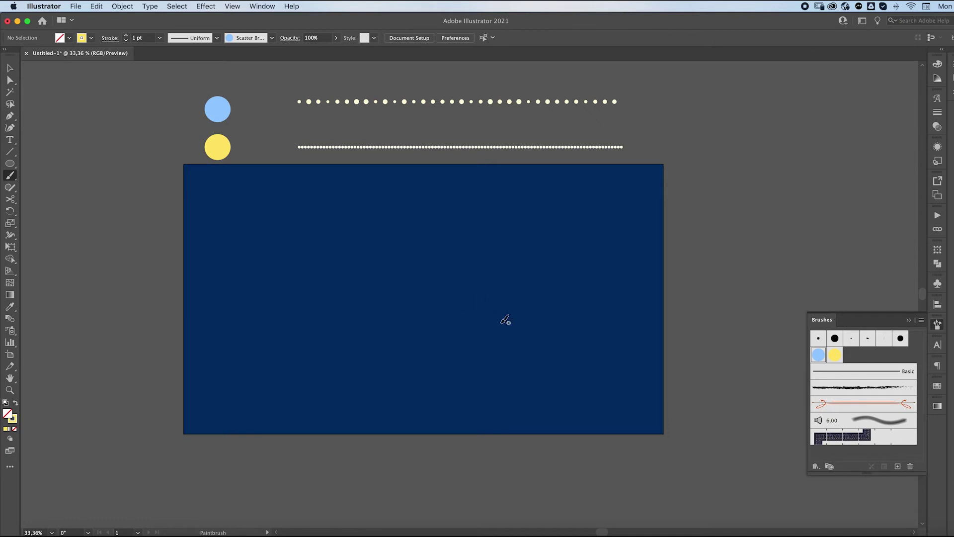
Paint a varied-dot wave with the blue brush and a crossing fine-dot wave with the yellow brush, then select both
click(818, 356)
drag(560, 333, 656, 347)
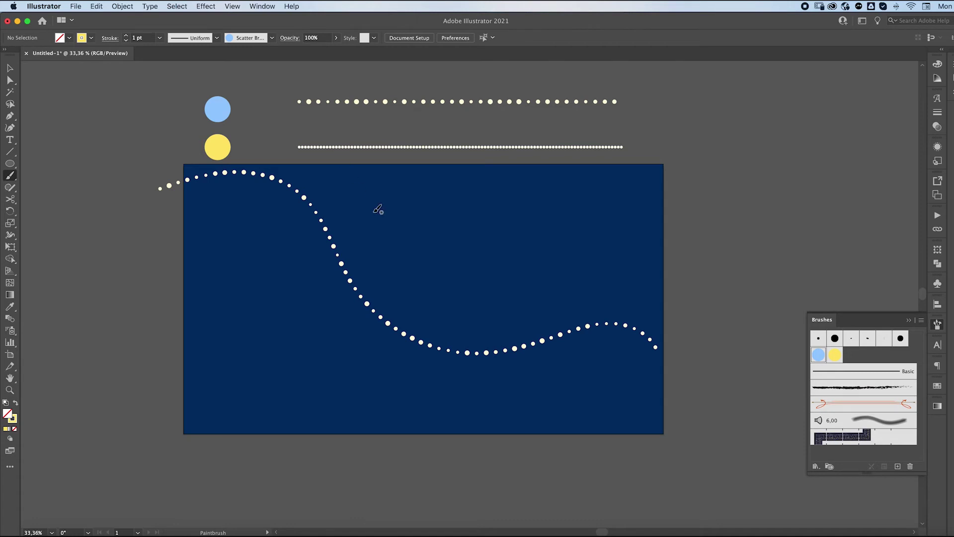
click(834, 356)
drag(172, 435, 254, 407)
mouse_move(270, 279)
mouse_down()
mouse_move(308, 330)
mouse_move(385, 354)
mouse_move(415, 292)
mouse_move(555, 314)
mouse_move(630, 277)
mouse_move(683, 273)
mouse_up()
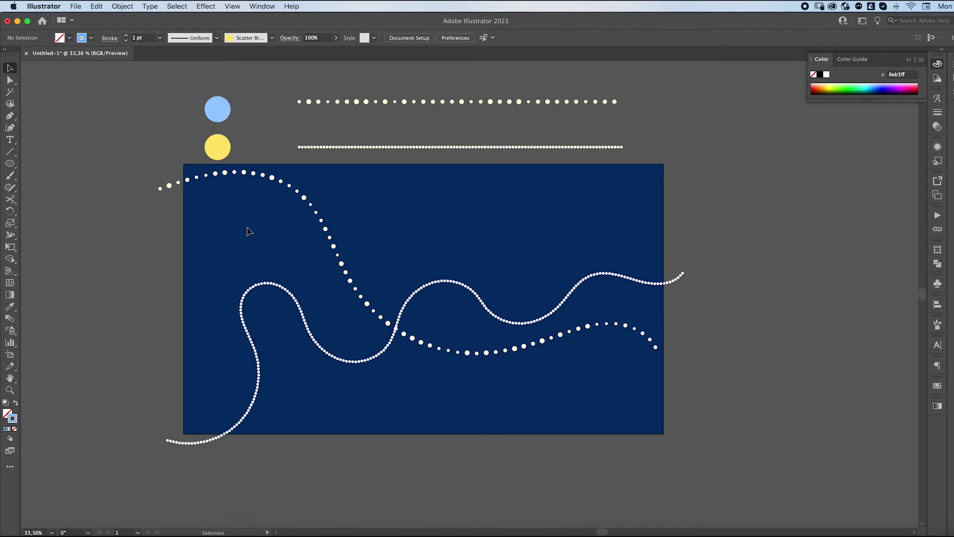
mouse_move(249, 229)
mouse_down()
mouse_move(353, 337)
mouse_move(404, 419)
mouse_move(405, 396)
mouse_up()
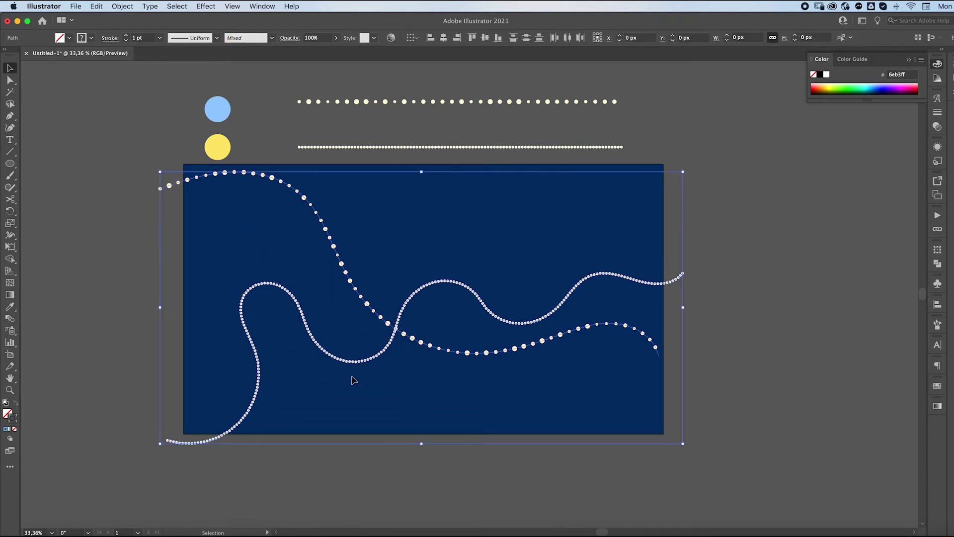
Make a blend from the two wavy dotted lines via Object > Blend
click(122, 6)
mouse_move(203, 265)
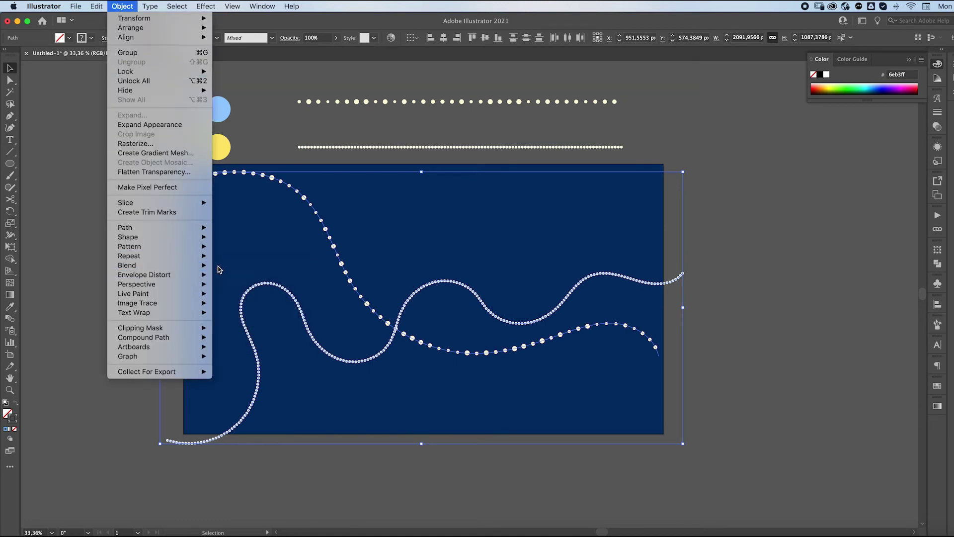
click(229, 266)
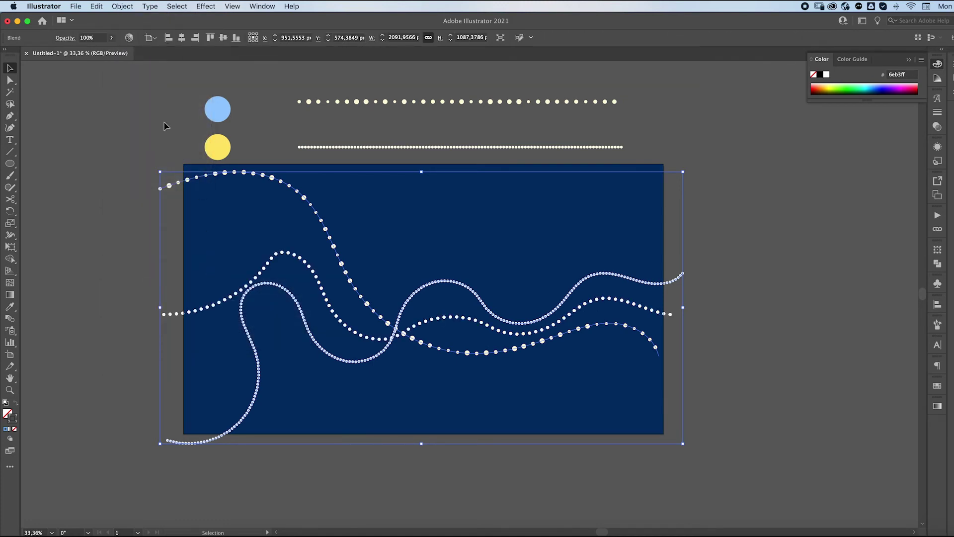
Set the blend spacing to Specified Steps with 9 steps, then reselect the particle wave
click(122, 6)
mouse_move(206, 266)
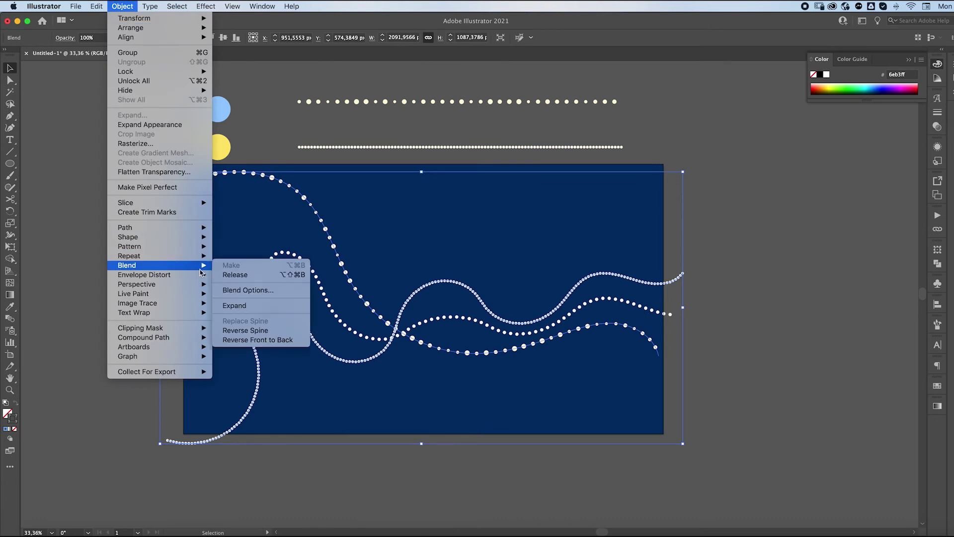
click(248, 290)
click(258, 186)
click(256, 209)
key(Up)
key(Up)
key(Up)
key(Up)
key(Up)
key(Up)
key(Up)
key(Up)
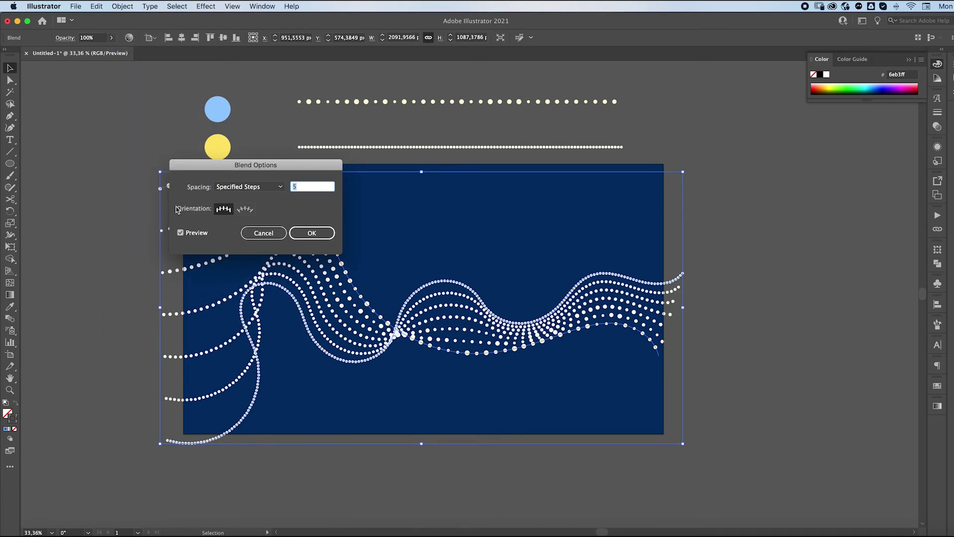
key(Up)
key(Up)
key(Up)
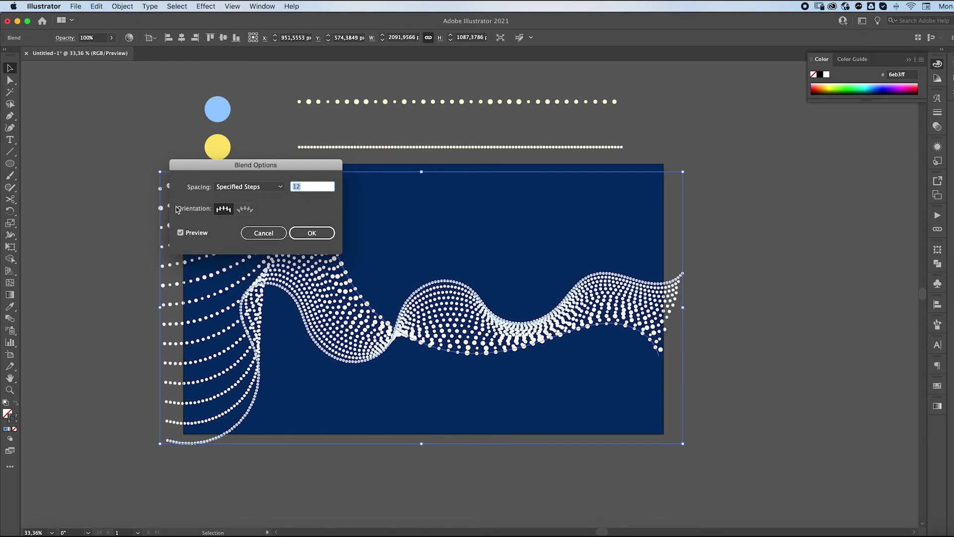
key(Down)
key(Down)
key(Down)
key(Return)
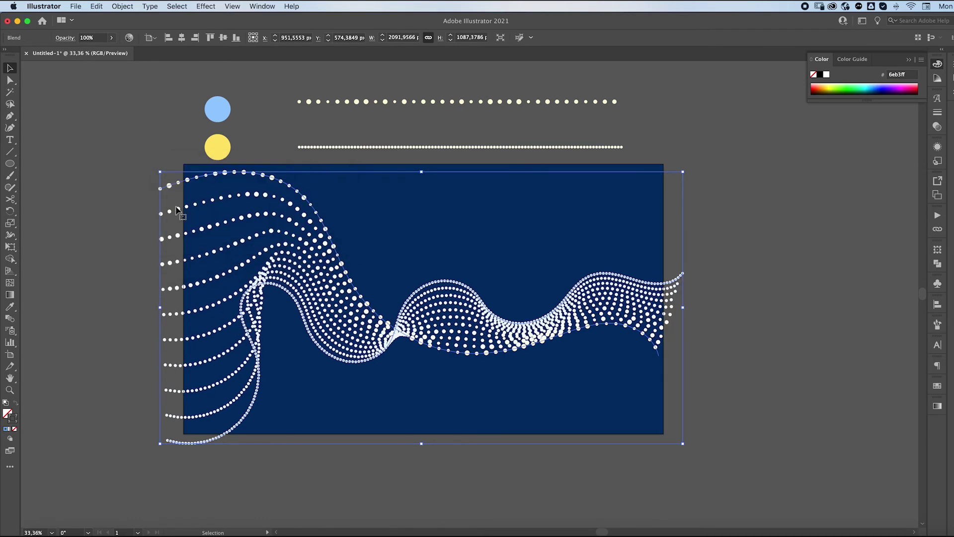
click(122, 300)
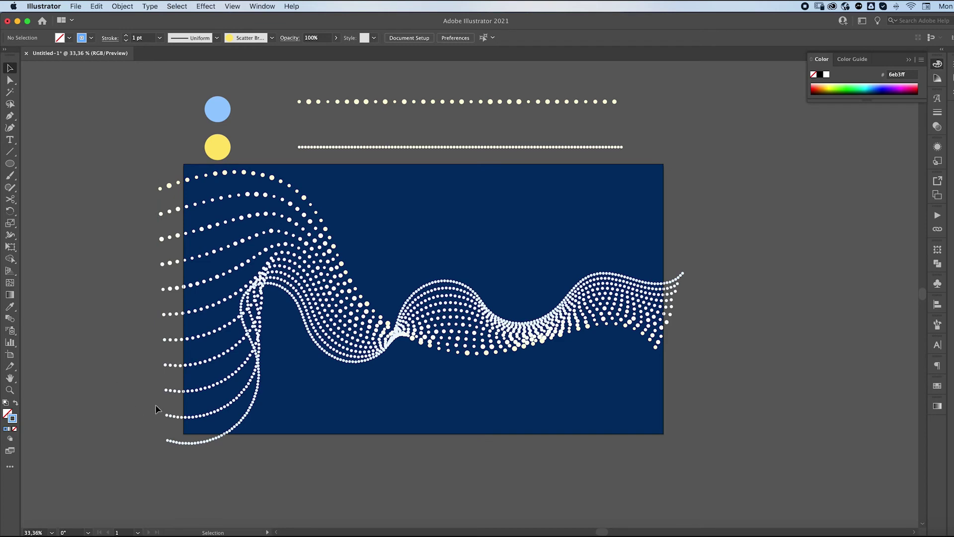
click(241, 327)
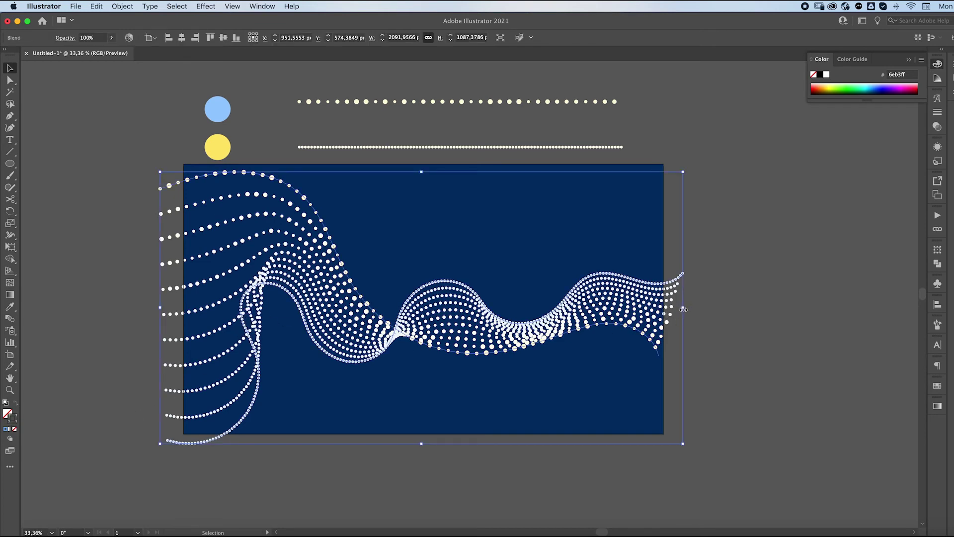
Stretch the particle wave slightly wider, to about 2154 px, shift it right, then deselect
drag(683, 309, 698, 309)
drag(245, 268, 261, 280)
click(135, 201)
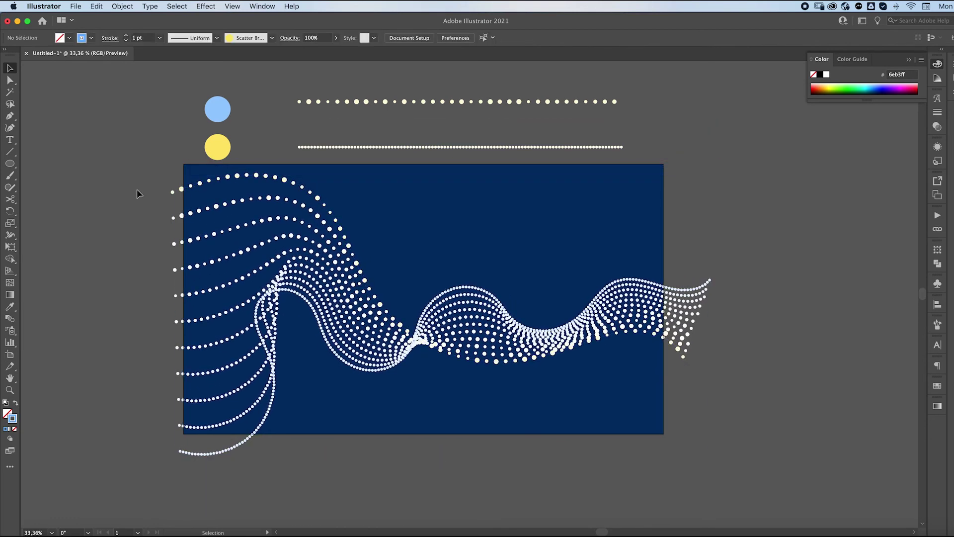